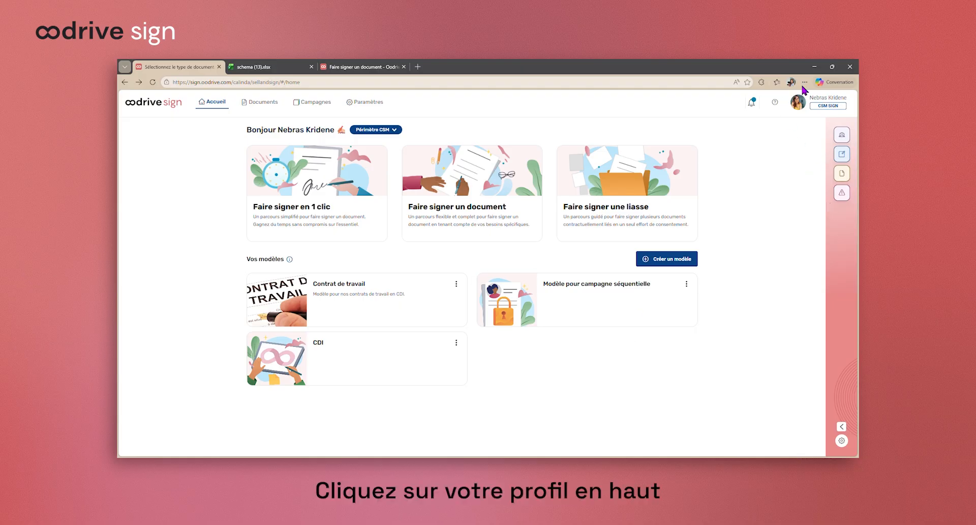
# Step: Open the signatory directory from the user profile and start a signatory search
pyautogui.click(823, 103)
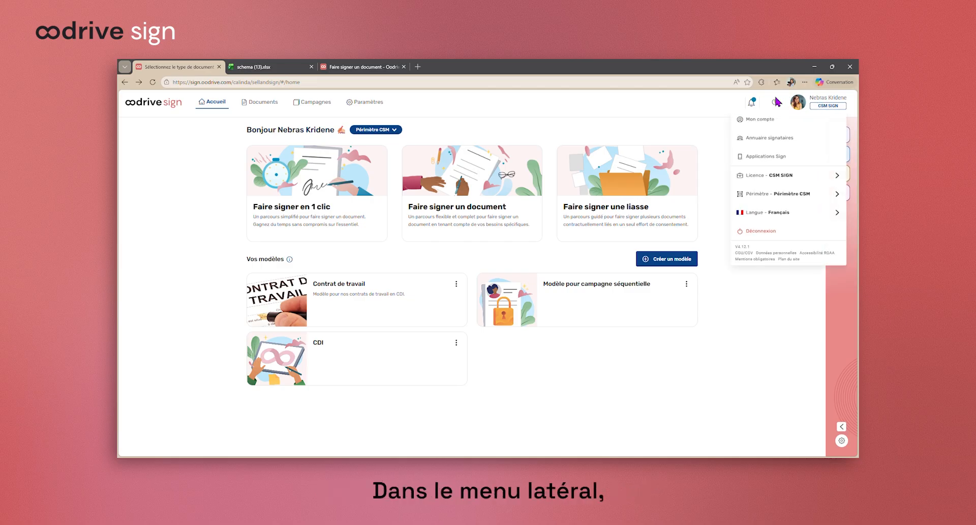
pyautogui.click(774, 142)
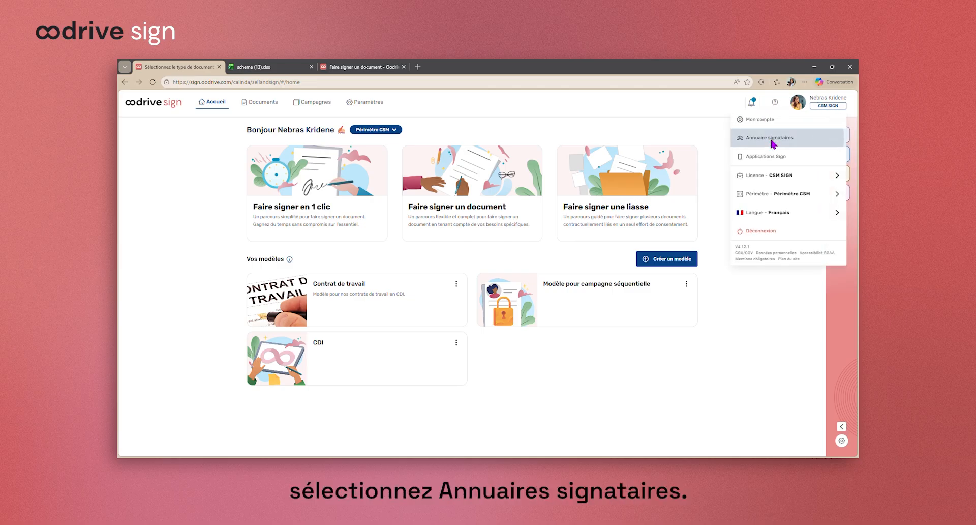
pyautogui.click(323, 122)
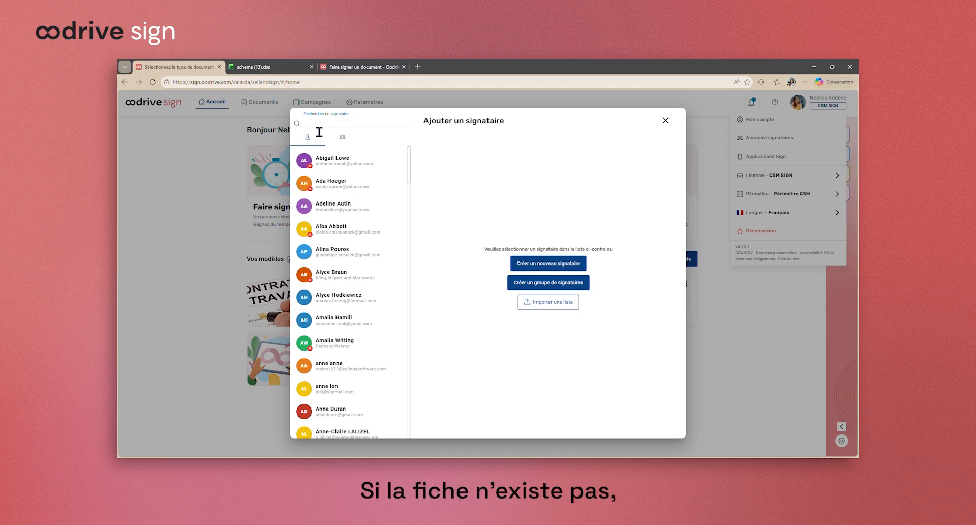
# Step: Examine the required and optional fields and the language choices of the new signatory form, and cancel the form
pyautogui.click(569, 268)
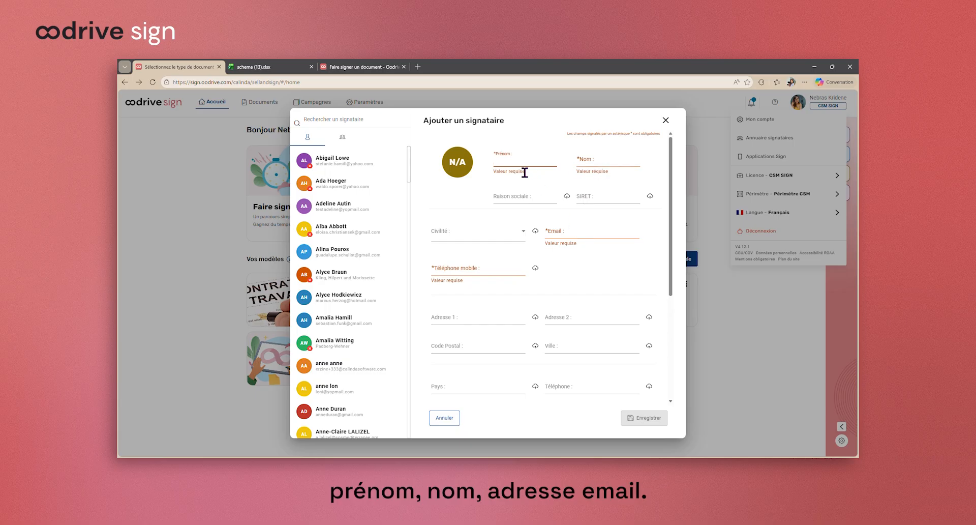
pyautogui.scroll(-2, 492, 307)
pyautogui.scroll(-1, 494, 307)
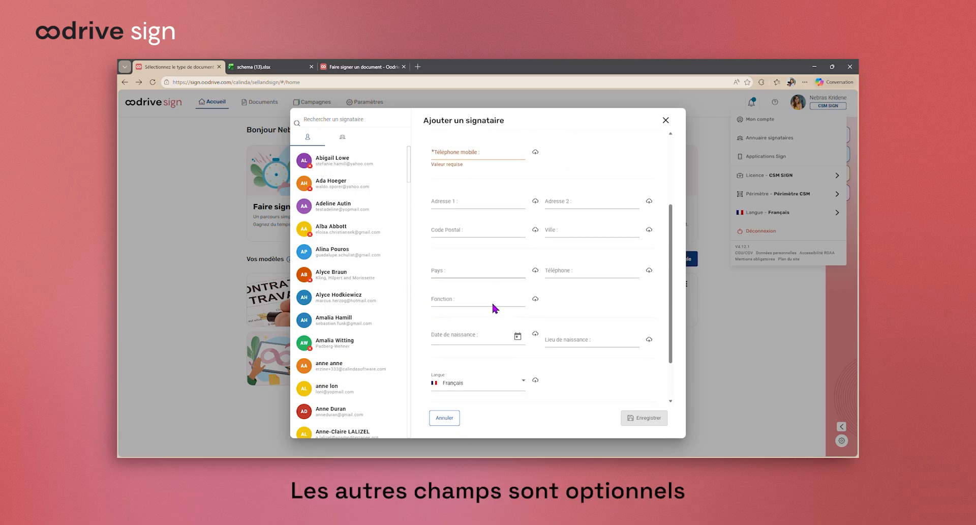
pyautogui.scroll(-2, 491, 307)
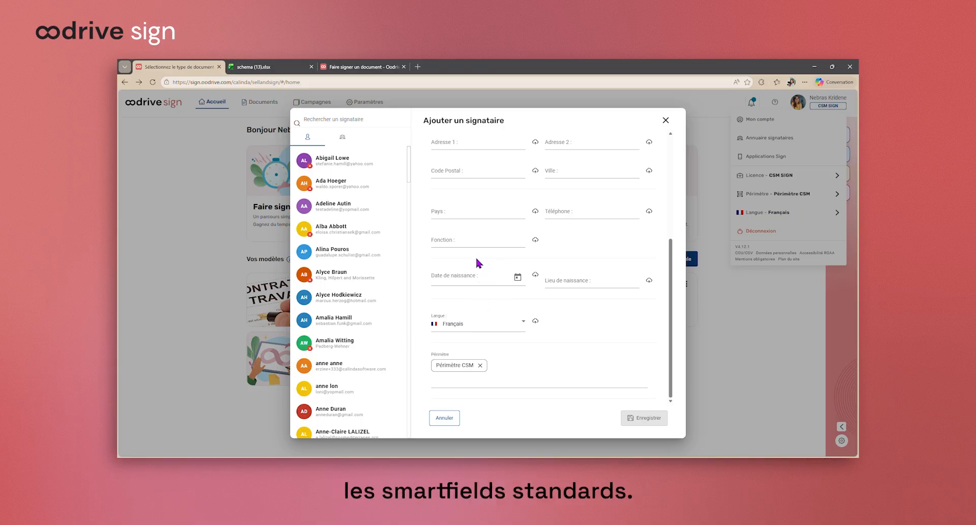
pyautogui.click(479, 323)
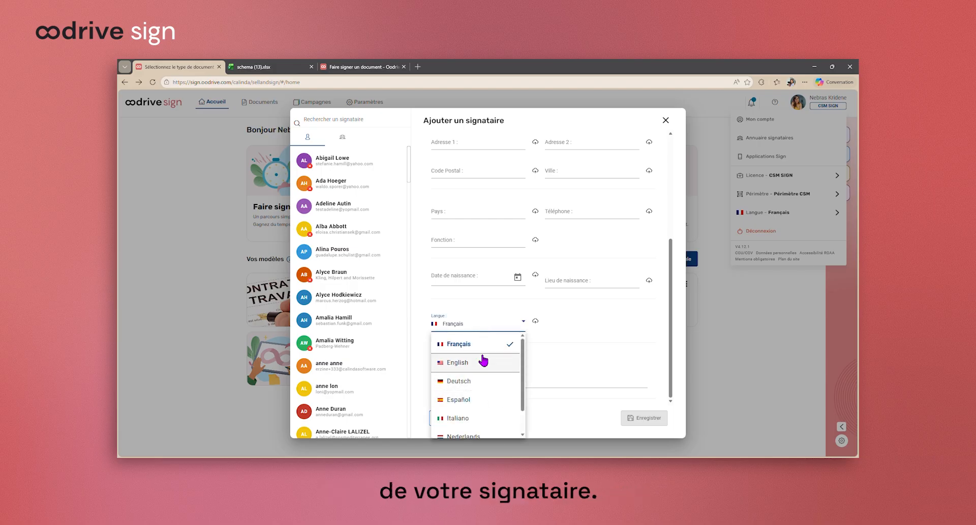
pyautogui.click(559, 336)
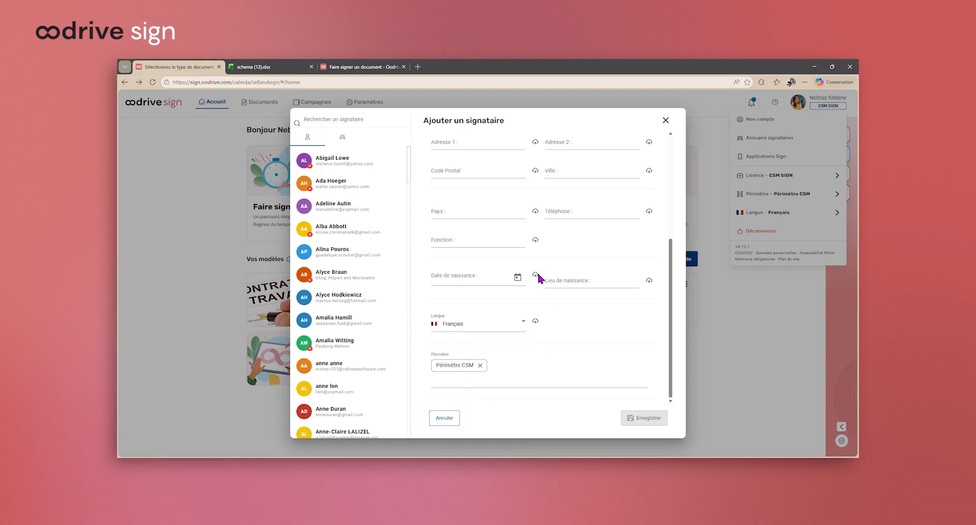
pyautogui.click(537, 275)
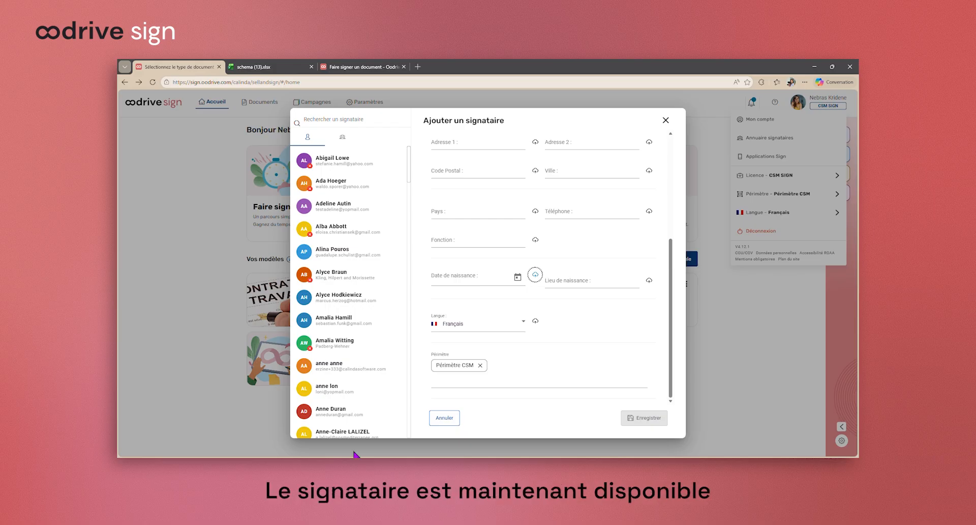
pyautogui.click(437, 423)
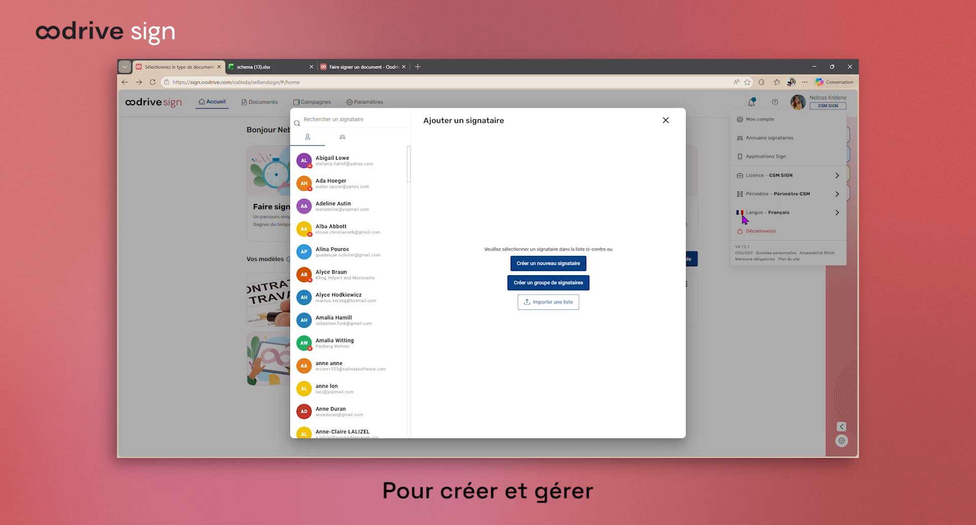
# Step: Search the directory by first name, view the internal signatory's record, and close the directory
pyautogui.click(332, 122)
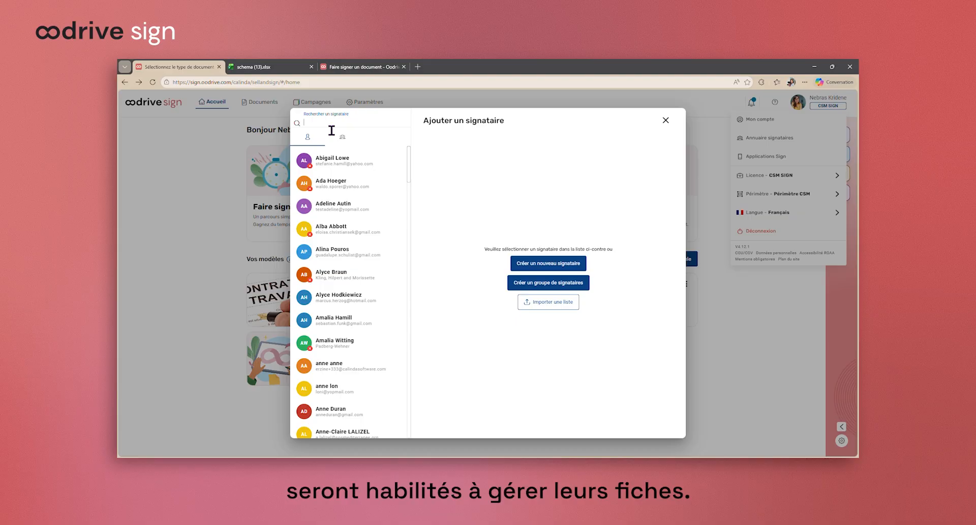
pyautogui.write('neb')
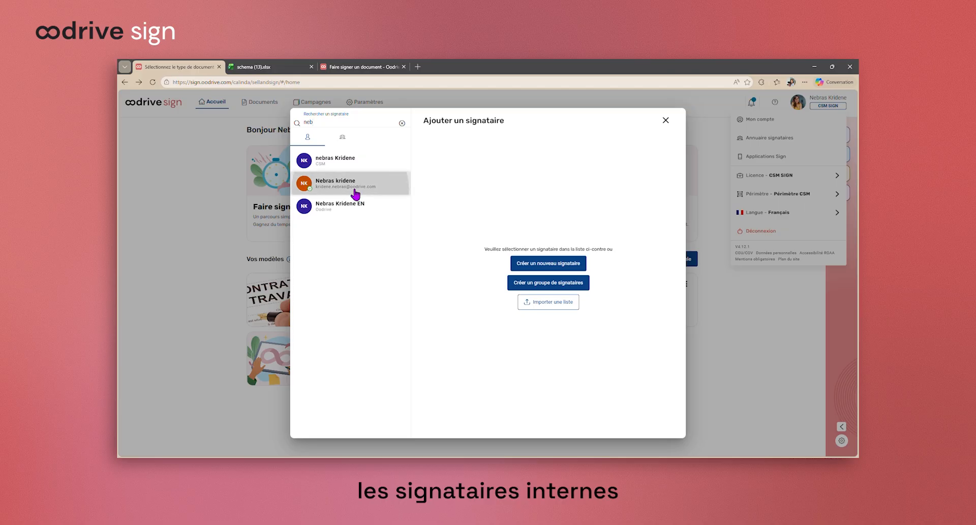
pyautogui.click(355, 189)
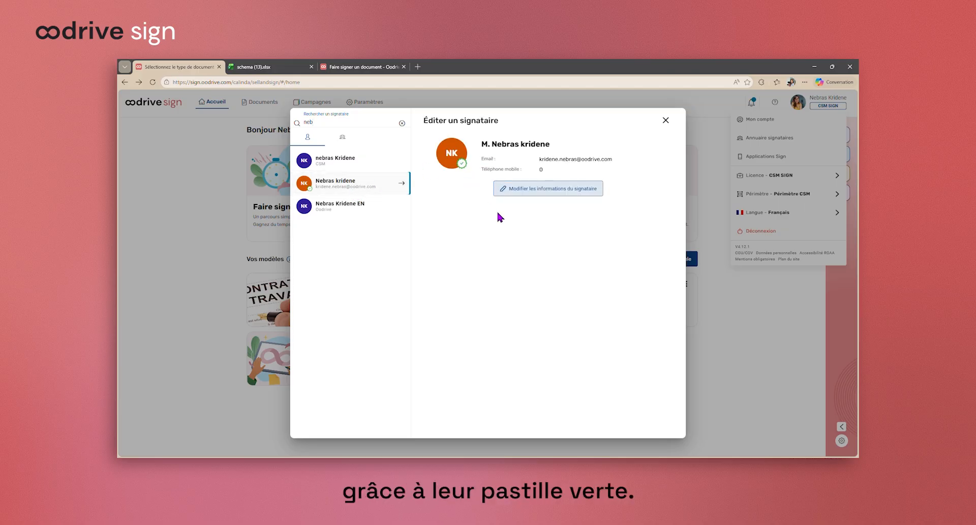
pyautogui.click(745, 333)
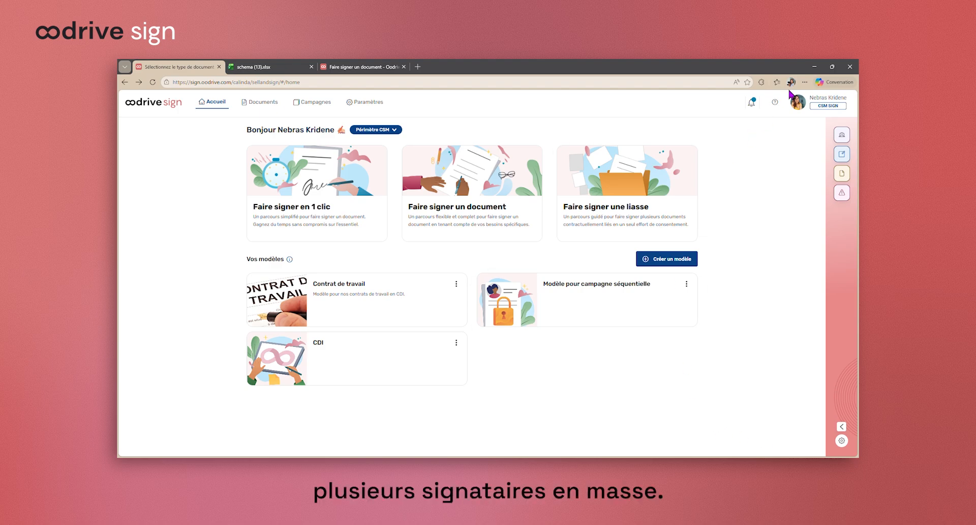
# Step: Reopen the signatory directory and start importing a list of signatories
pyautogui.click(815, 101)
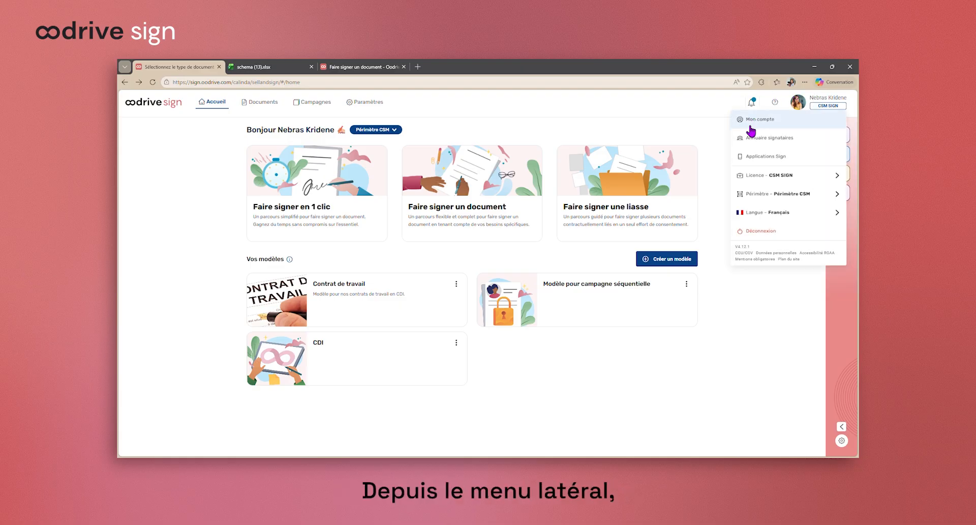
pyautogui.click(785, 142)
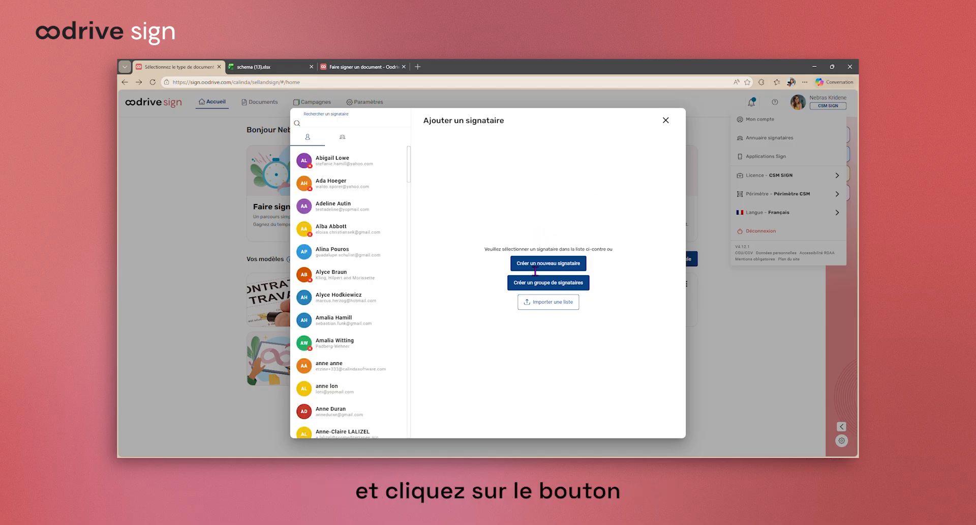
pyautogui.click(550, 305)
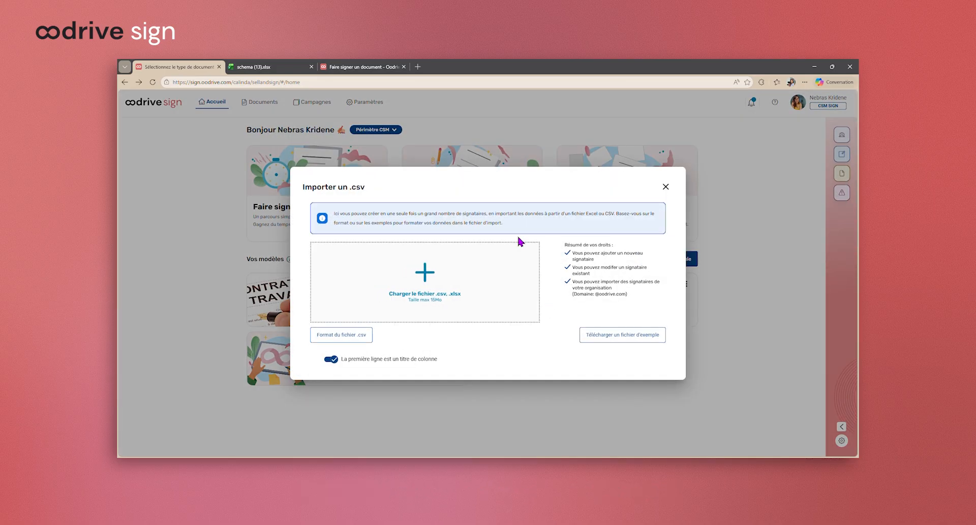
# Step: Review the example file's download options and the column layout in schema (13).xlsx
pyautogui.click(615, 336)
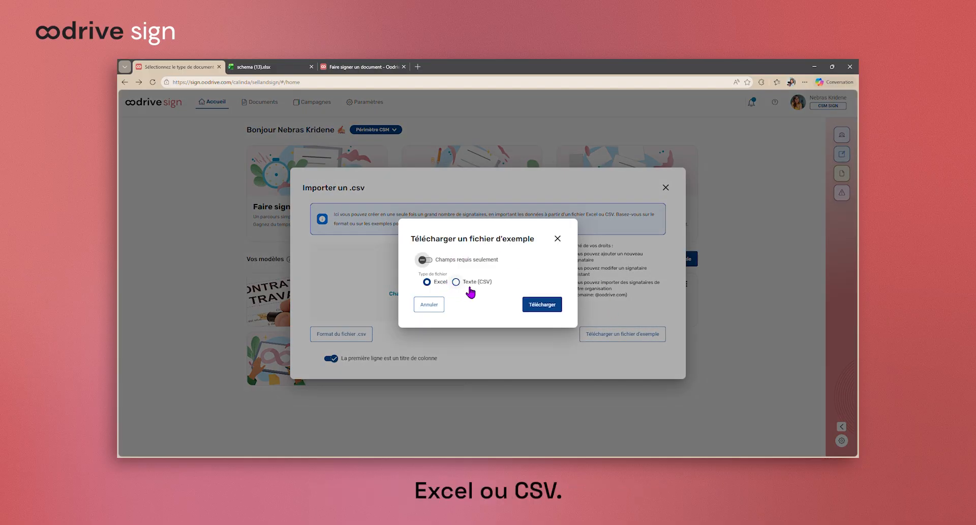
pyautogui.click(557, 239)
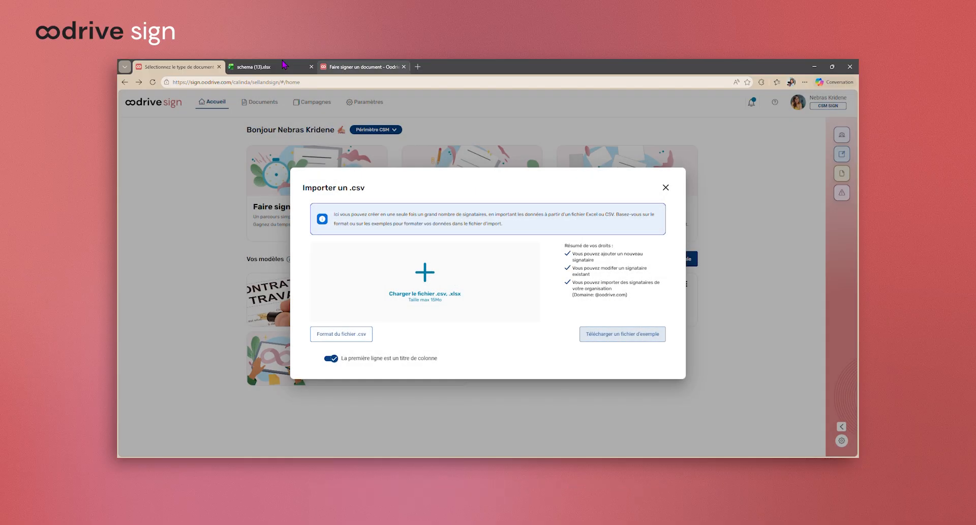
pyautogui.click(283, 66)
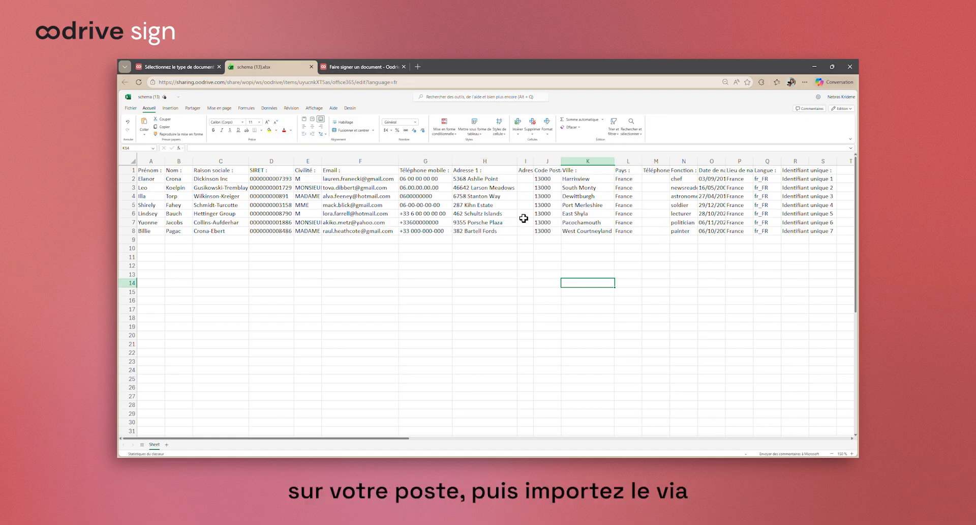
# Step: Load the prepared signatory file into the CSV import dialog and import its signatories
pyautogui.click(211, 66)
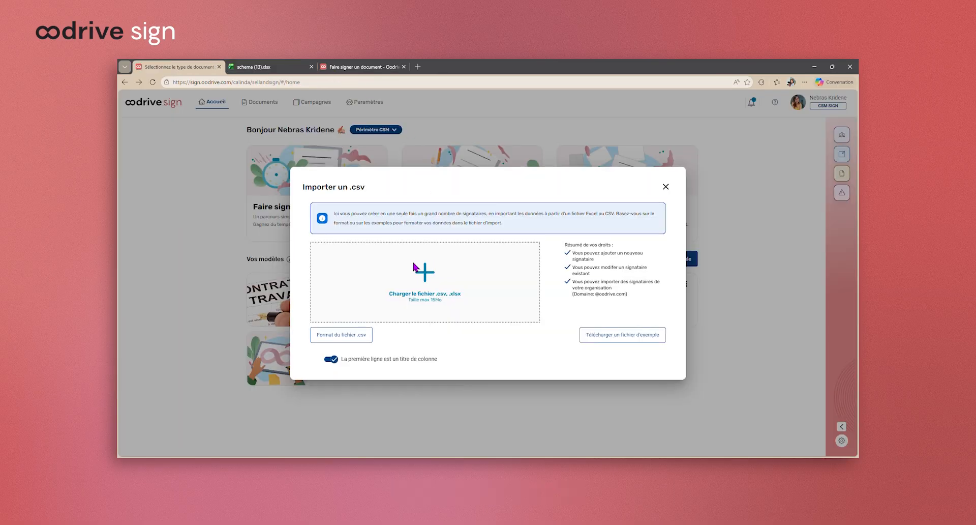
pyautogui.click(431, 273)
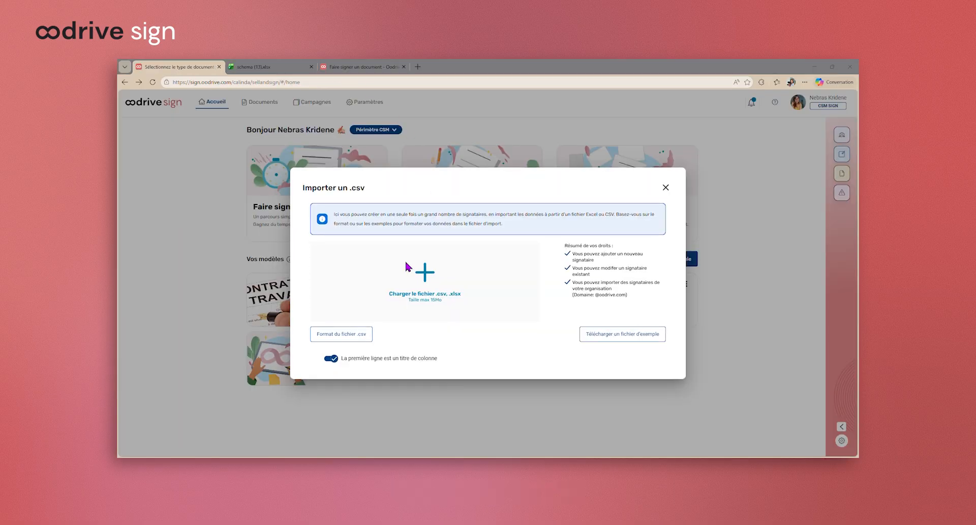
pyautogui.doubleClick(217, 136)
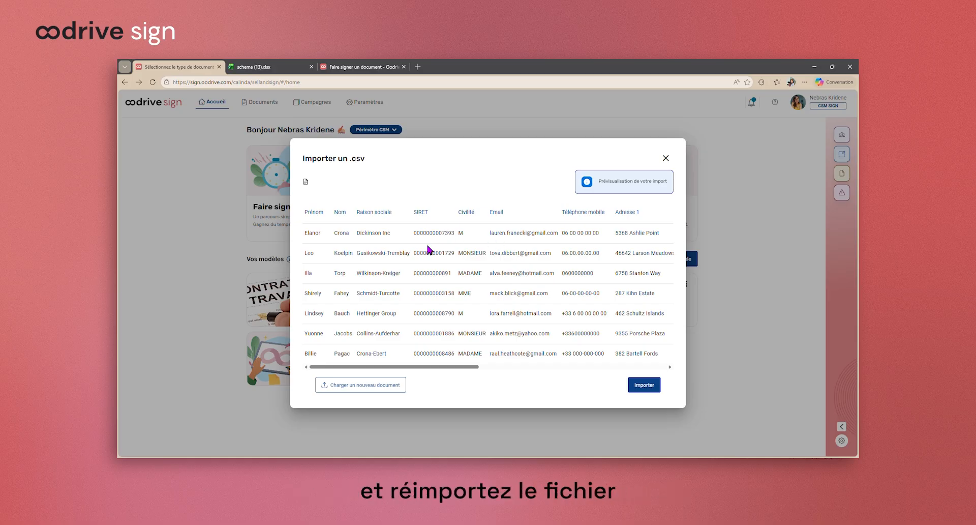
pyautogui.click(644, 385)
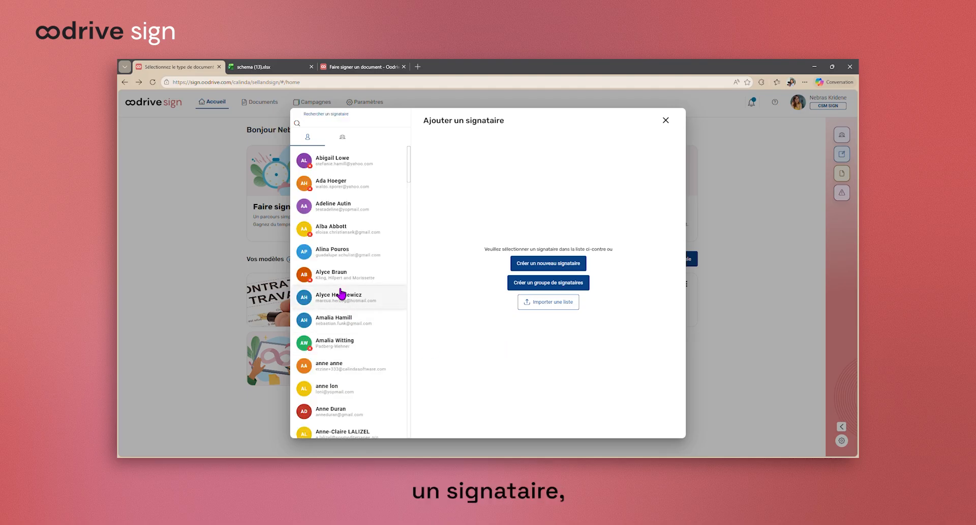
# Step: Open an existing signatory's record in edit mode, review its fields and hide option, and cancel the edit
pyautogui.click(344, 302)
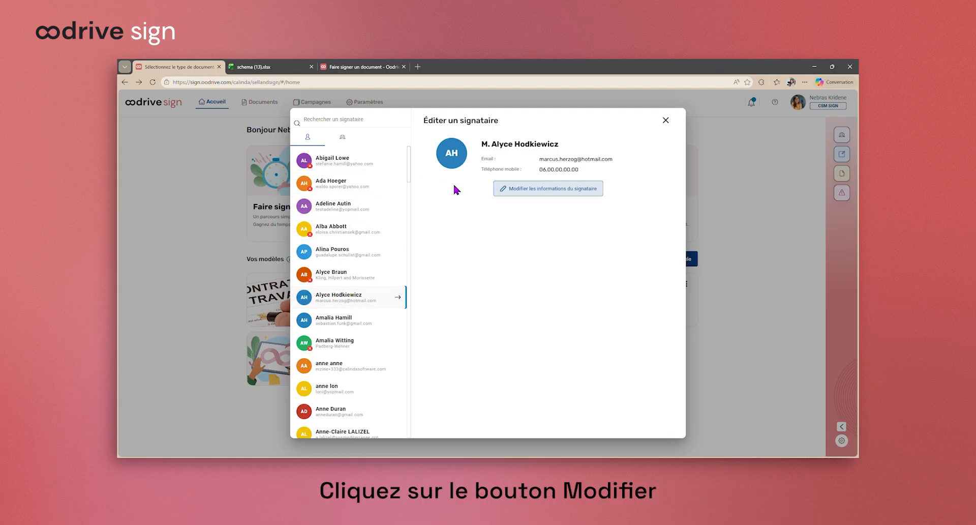
pyautogui.click(555, 192)
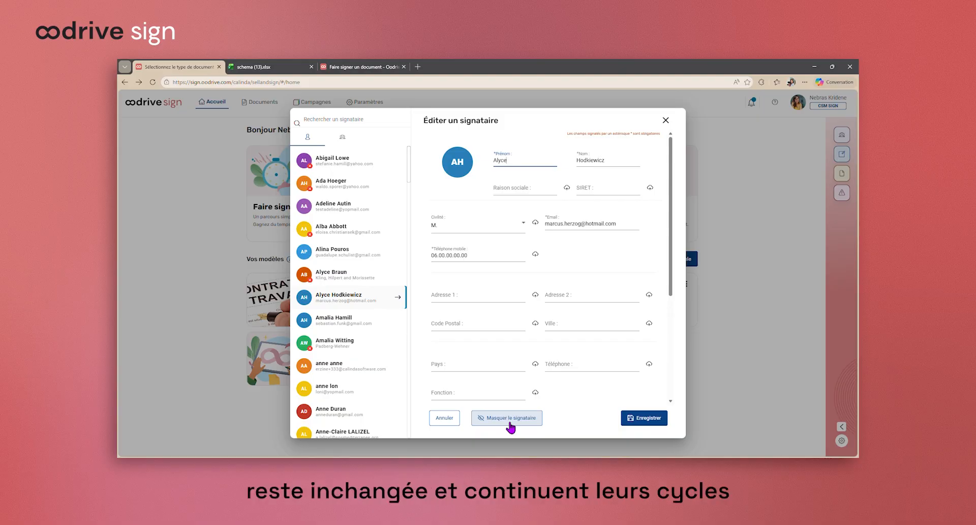
pyautogui.click(448, 418)
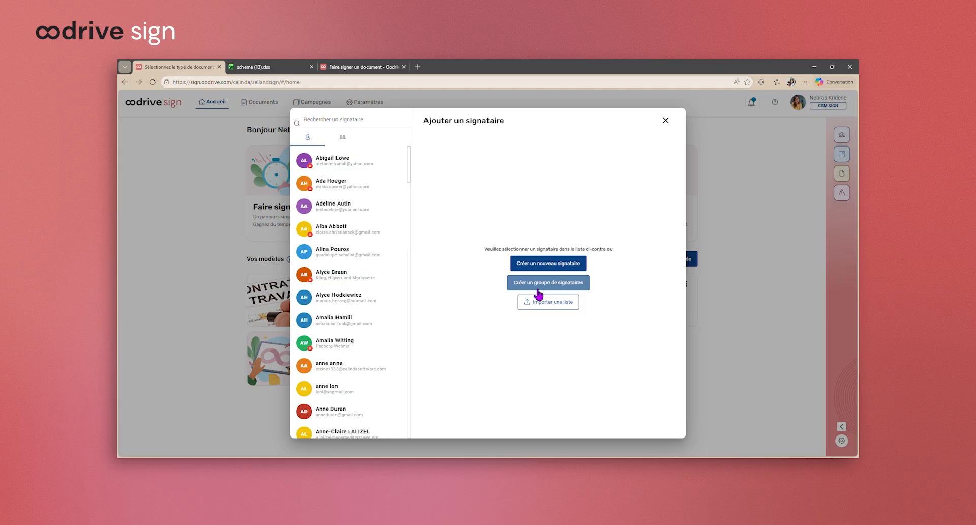
# Step: Open the form for creating a signatory group and review its name, type, perimeter and member fields
pyautogui.click(406, 62)
pyautogui.click(565, 282)
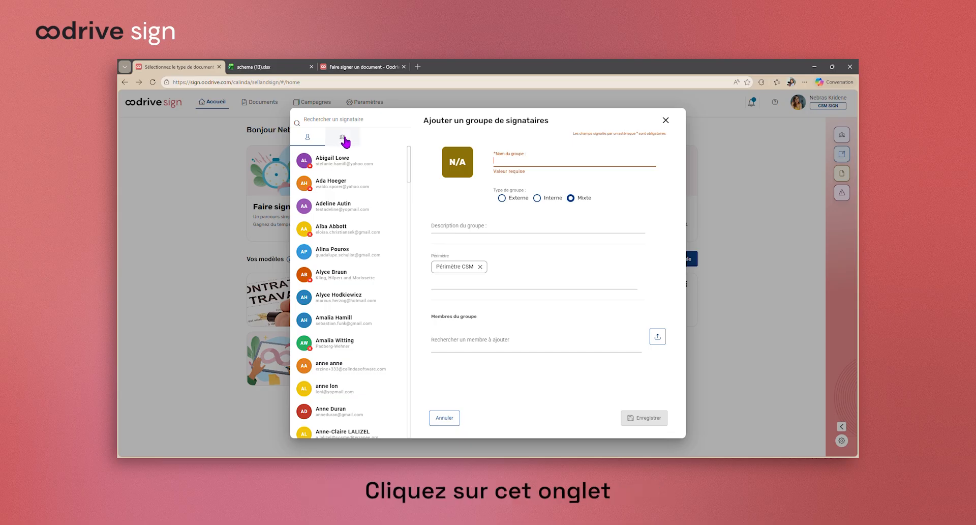
# Step: Open Groupe DRH in edit mode from the signatory groups list, review its settings, and cancel the edit
pyautogui.click(344, 139)
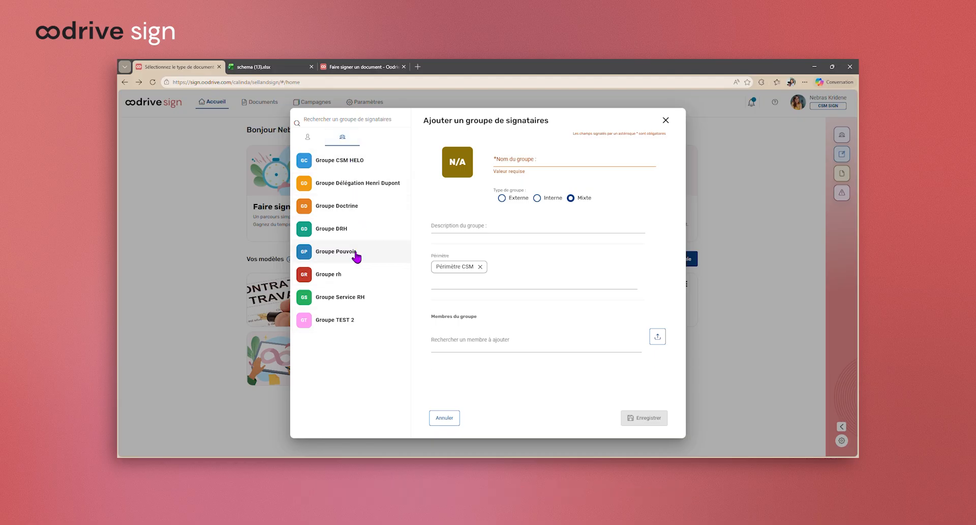
pyautogui.click(345, 229)
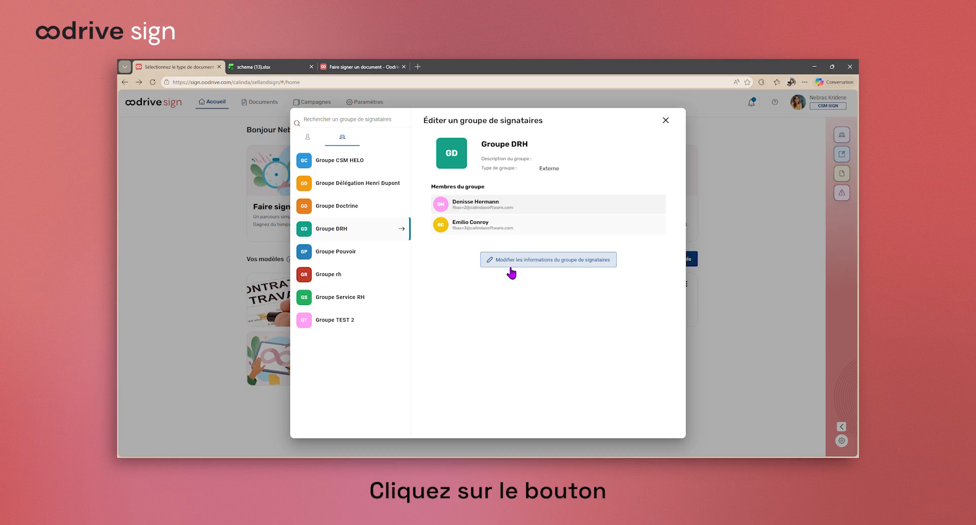
pyautogui.click(556, 260)
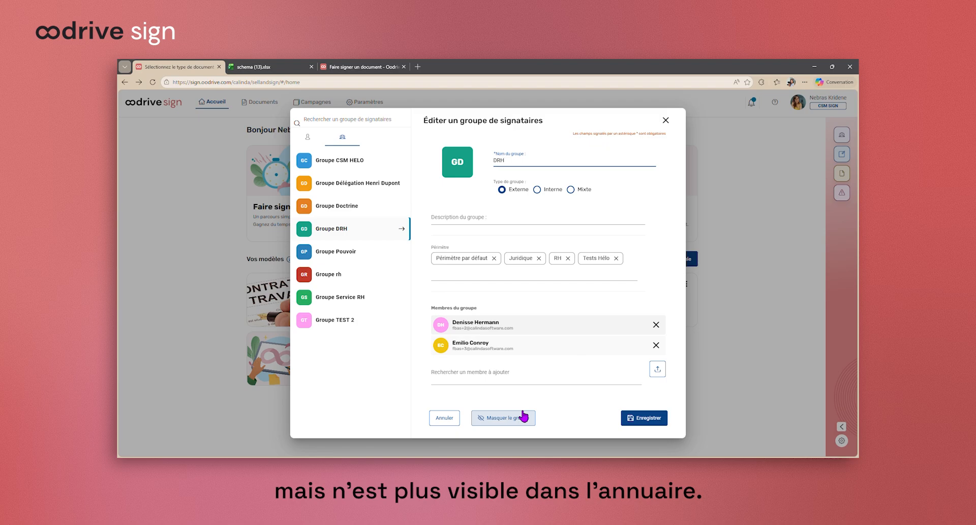
pyautogui.click(457, 417)
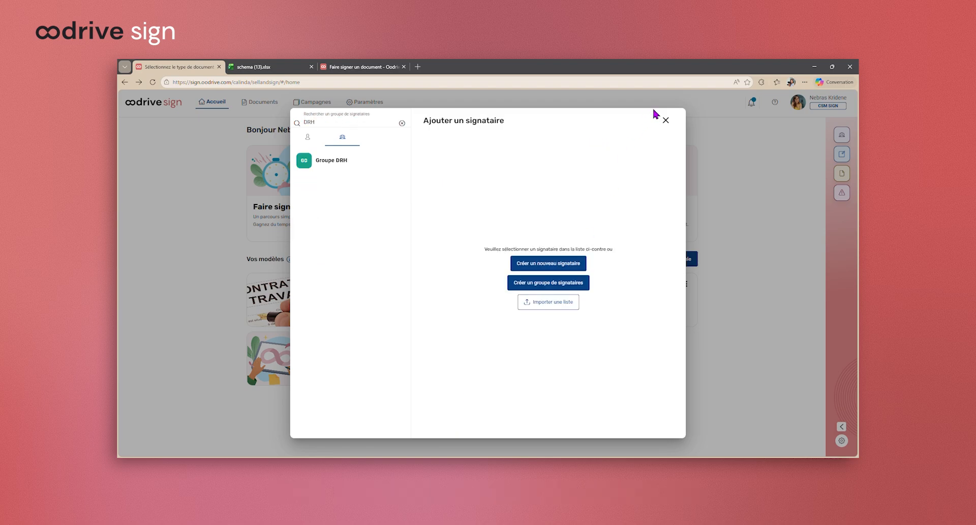